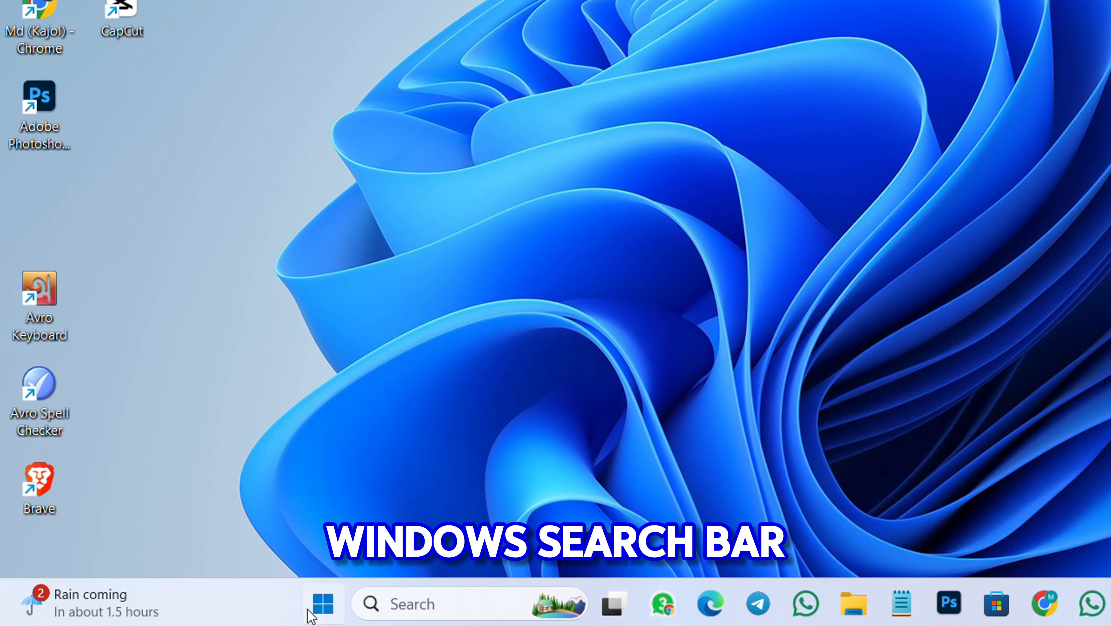
Tick Virtual Machine Platform in 'Turn Windows features on or off' and apply it with OK
{"action": "left_click", "coordinate": [322, 605]}
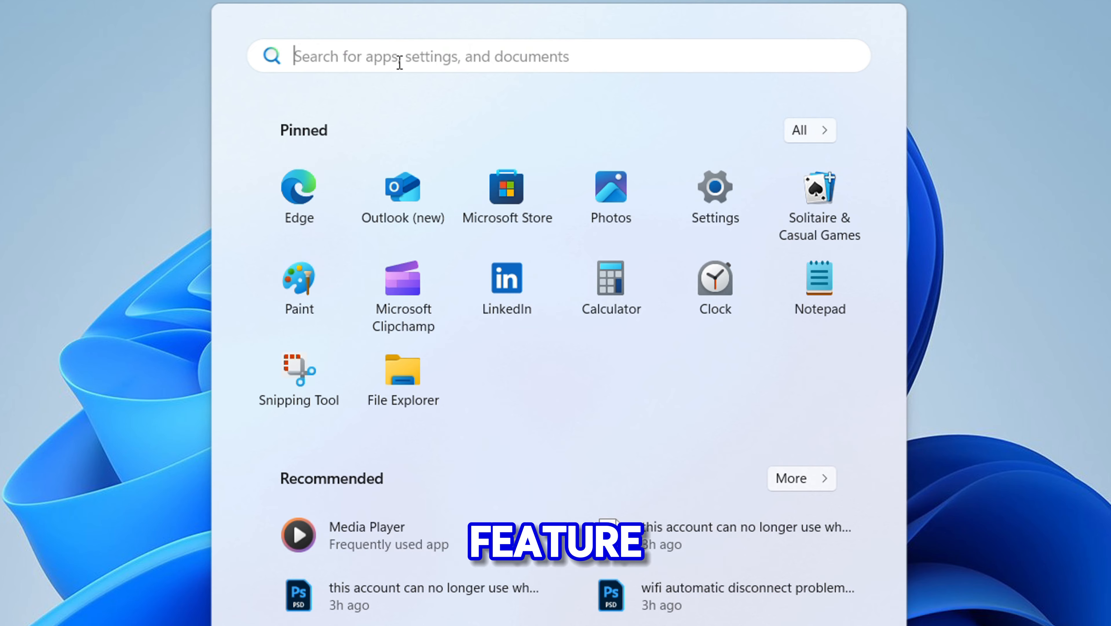
{"action": "type", "text": "windows fea"}
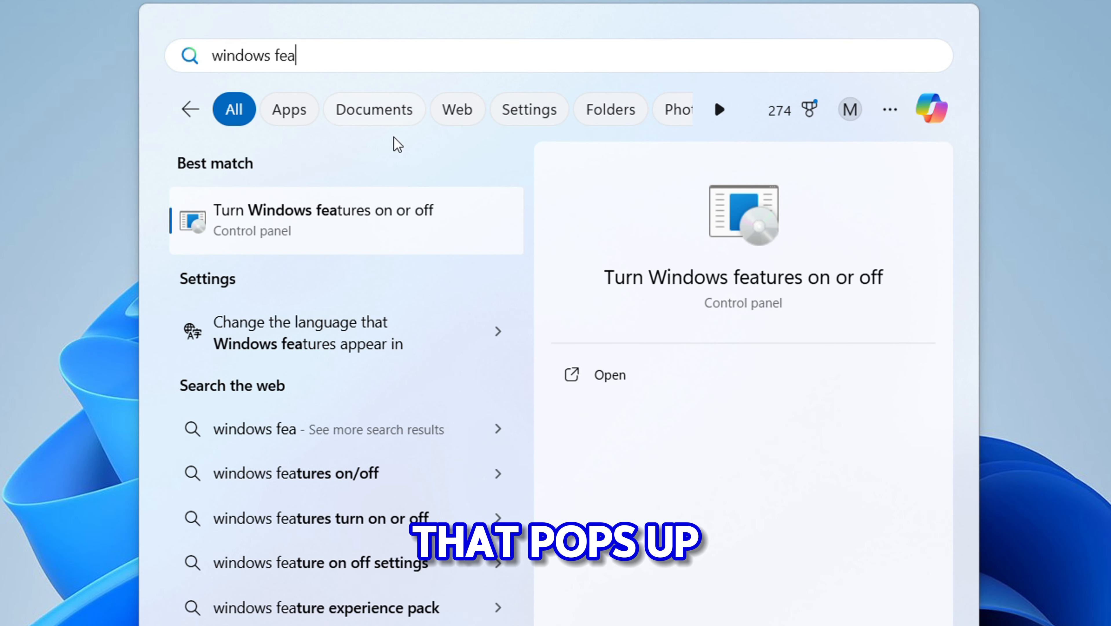
{"action": "left_click", "coordinate": [338, 218]}
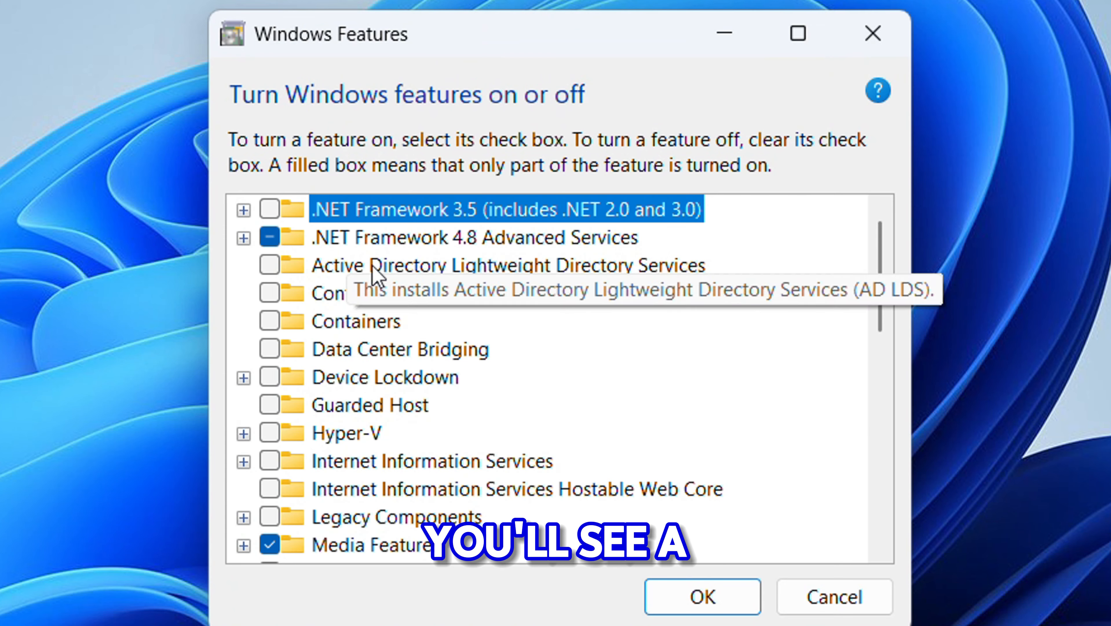
{"action": "scroll", "coordinate": [460, 333], "scroll_direction": "down", "scroll_amount": 3}
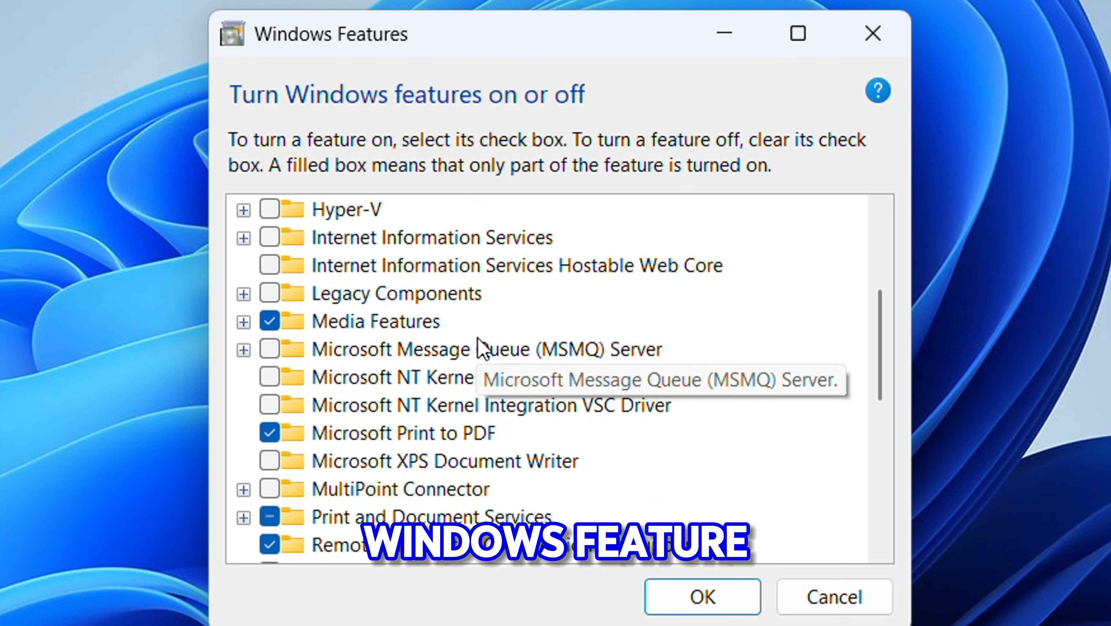
{"action": "scroll", "coordinate": [480, 349], "scroll_direction": "down", "scroll_amount": 3}
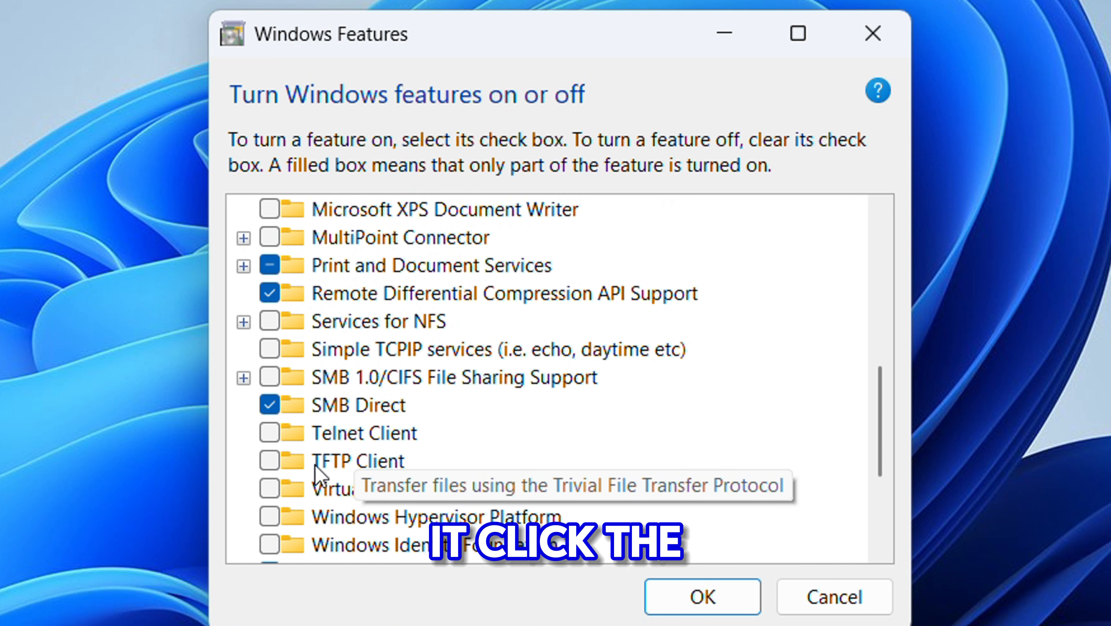
{"action": "left_click", "coordinate": [270, 489]}
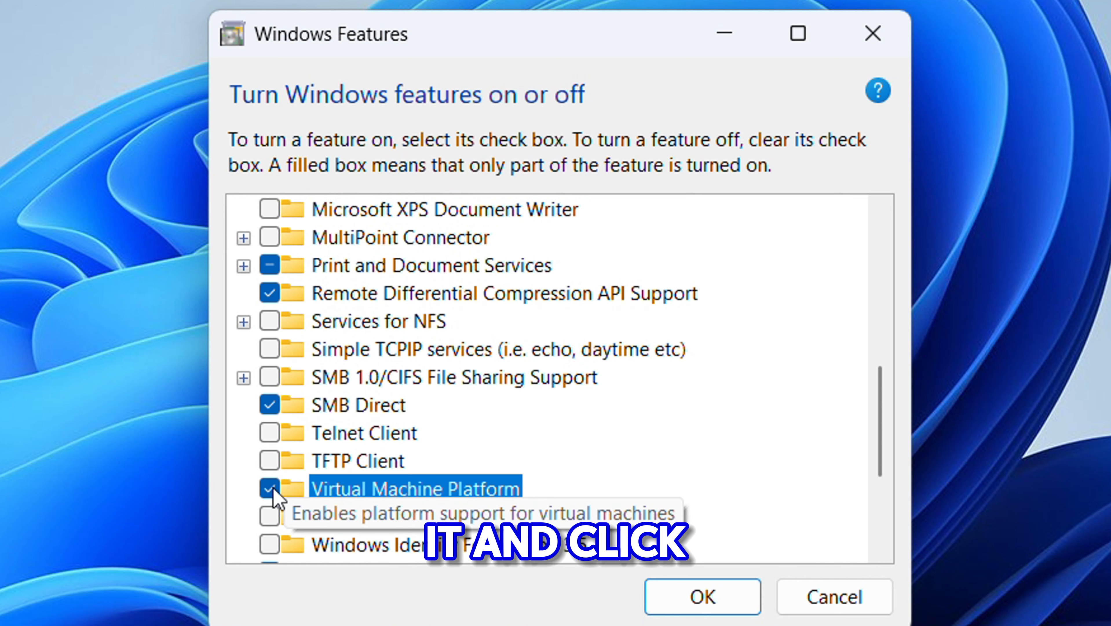
{"action": "left_click", "coordinate": [669, 599]}
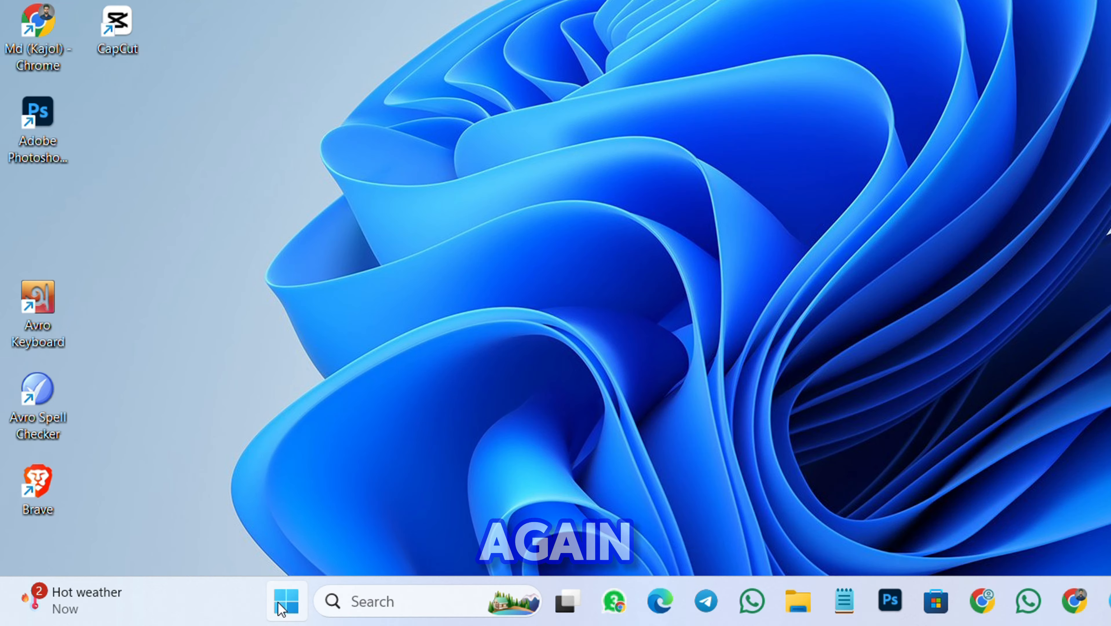
Switch Developer Mode to On in Developer settings, confirm with Yes, then close Settings
{"action": "left_click", "coordinate": [286, 601]}
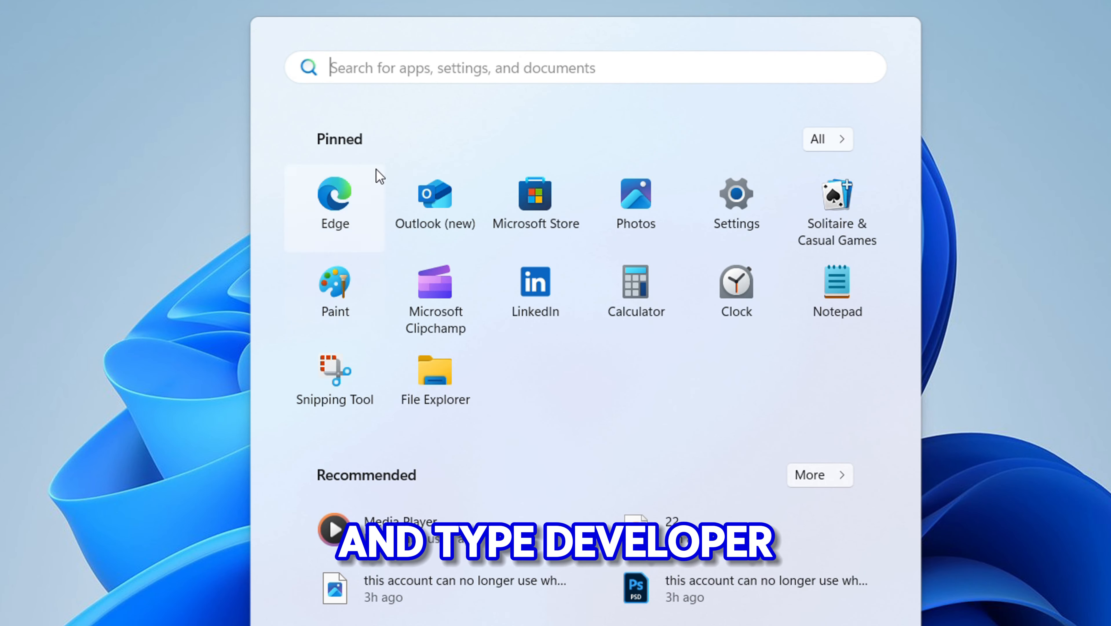
{"action": "type", "text": "de"}
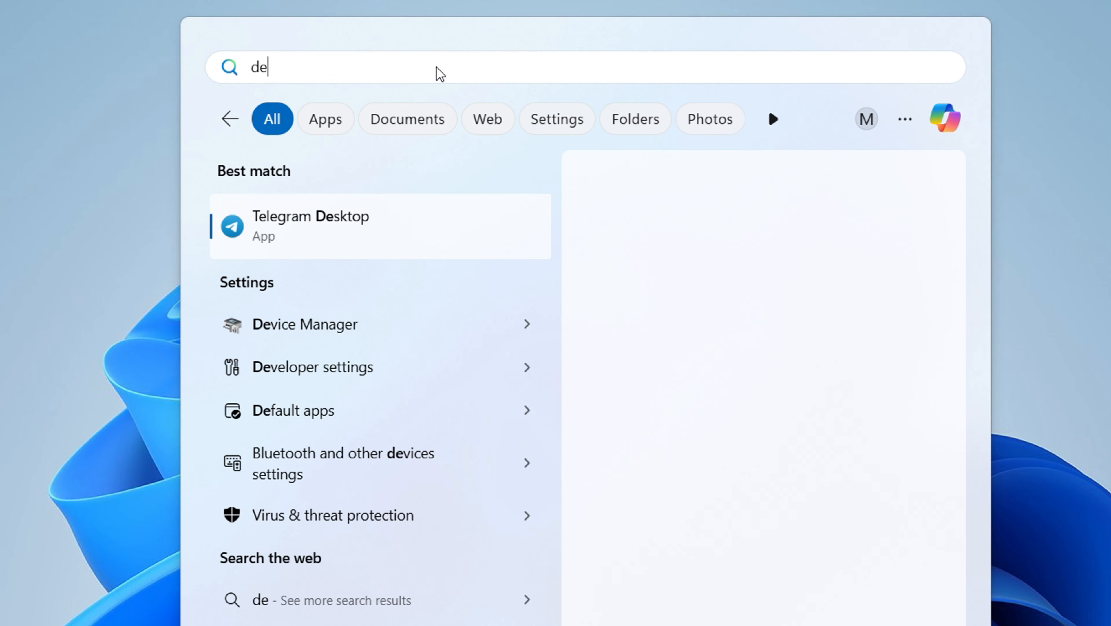
{"action": "type", "text": "veloper"}
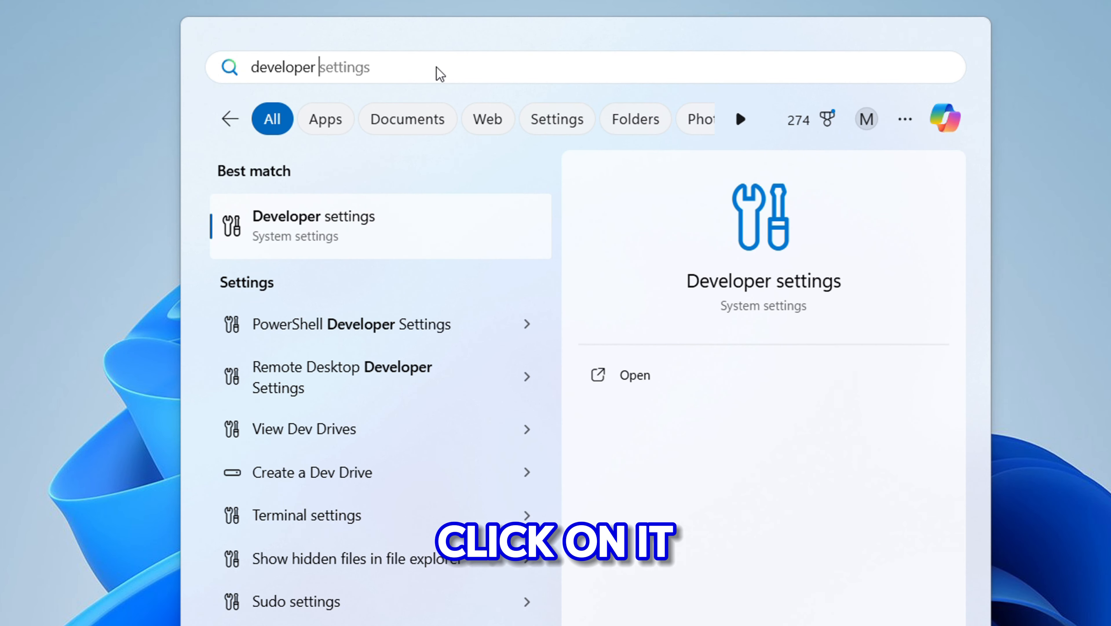
{"action": "left_click", "coordinate": [290, 227]}
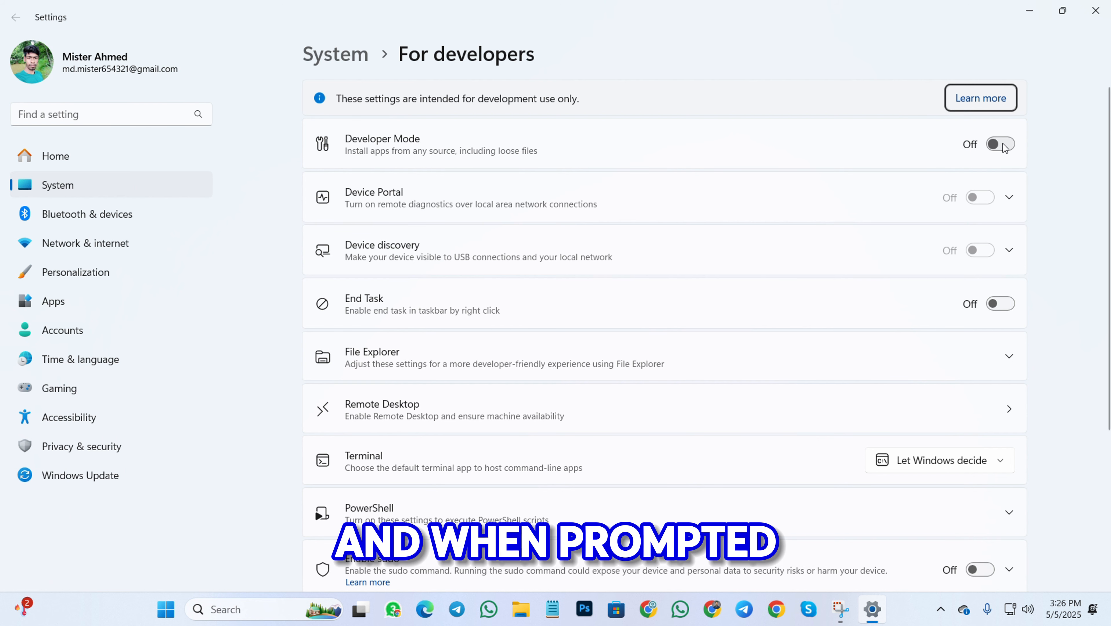
{"action": "left_click", "coordinate": [1002, 144]}
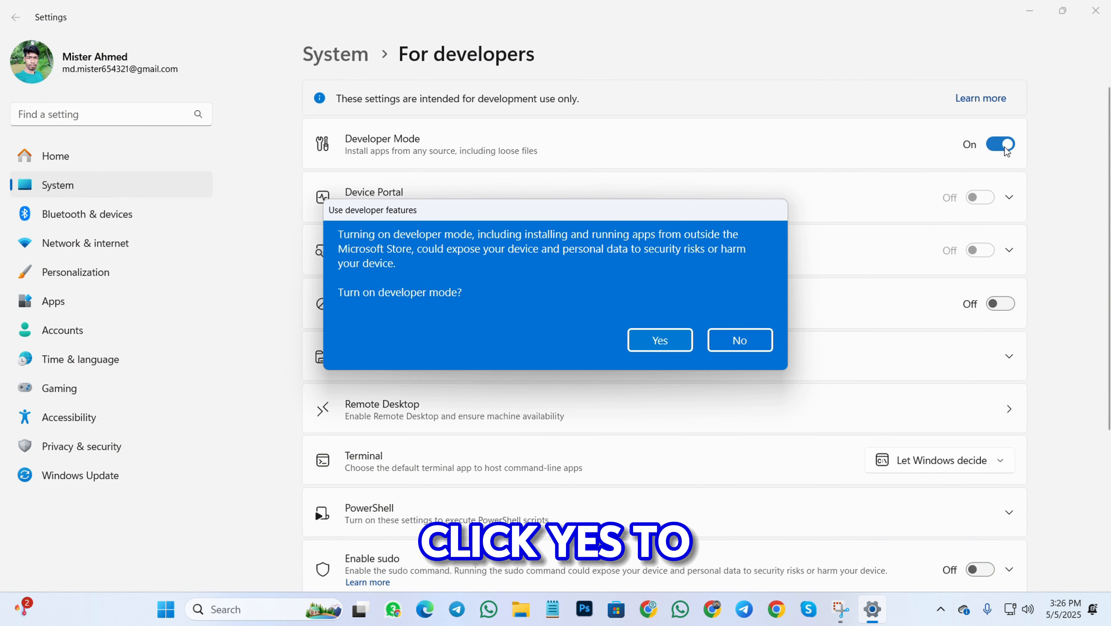
{"action": "left_click", "coordinate": [668, 338]}
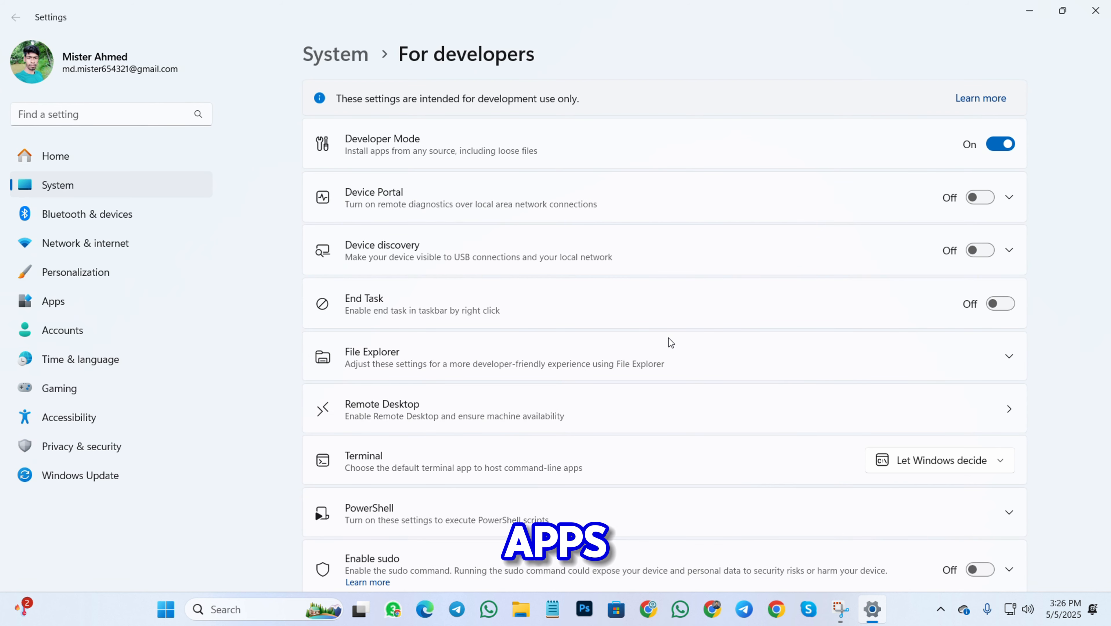
{"action": "left_click", "coordinate": [1097, 13]}
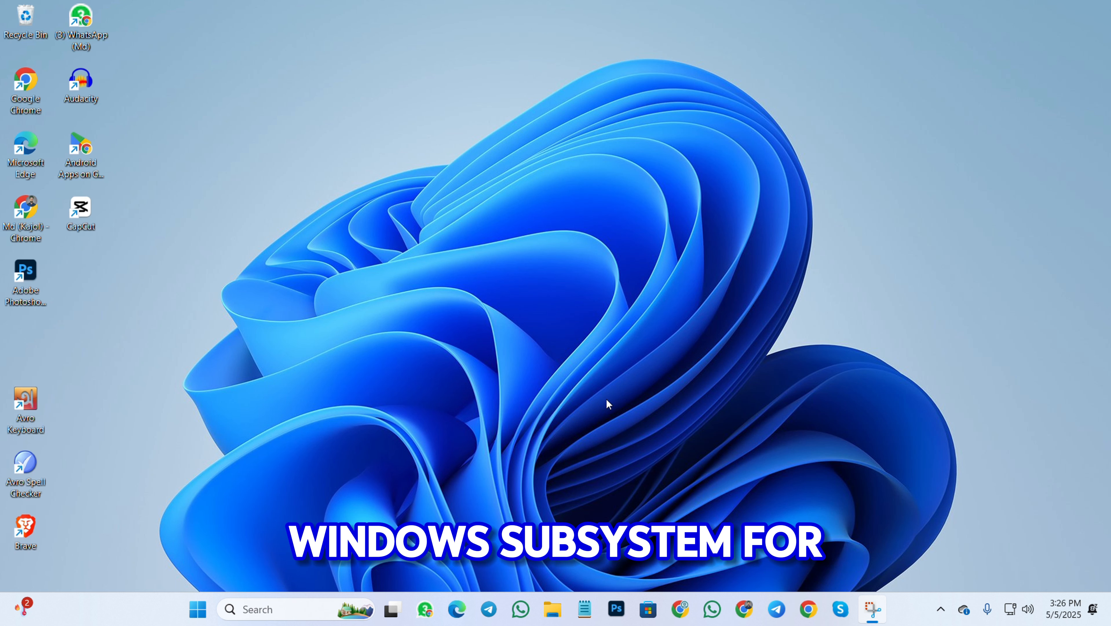
Search Google in Chrome for 'wsa builds' and open the MustardChef/WSABuilds GitHub repository
{"action": "left_click", "coordinate": [678, 610]}
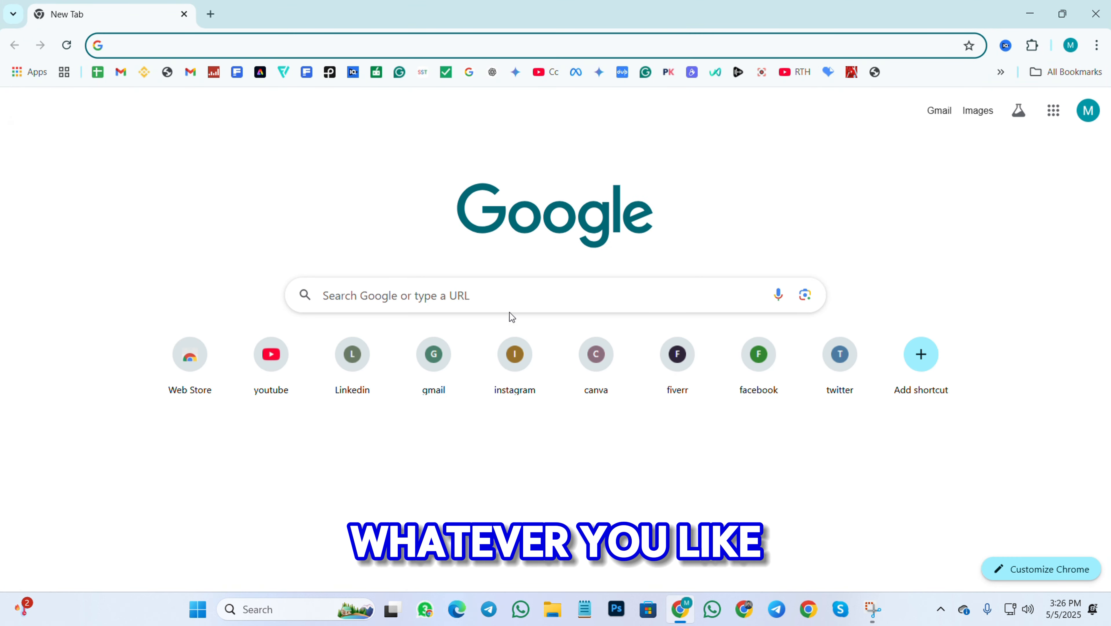
{"action": "left_click", "coordinate": [502, 296]}
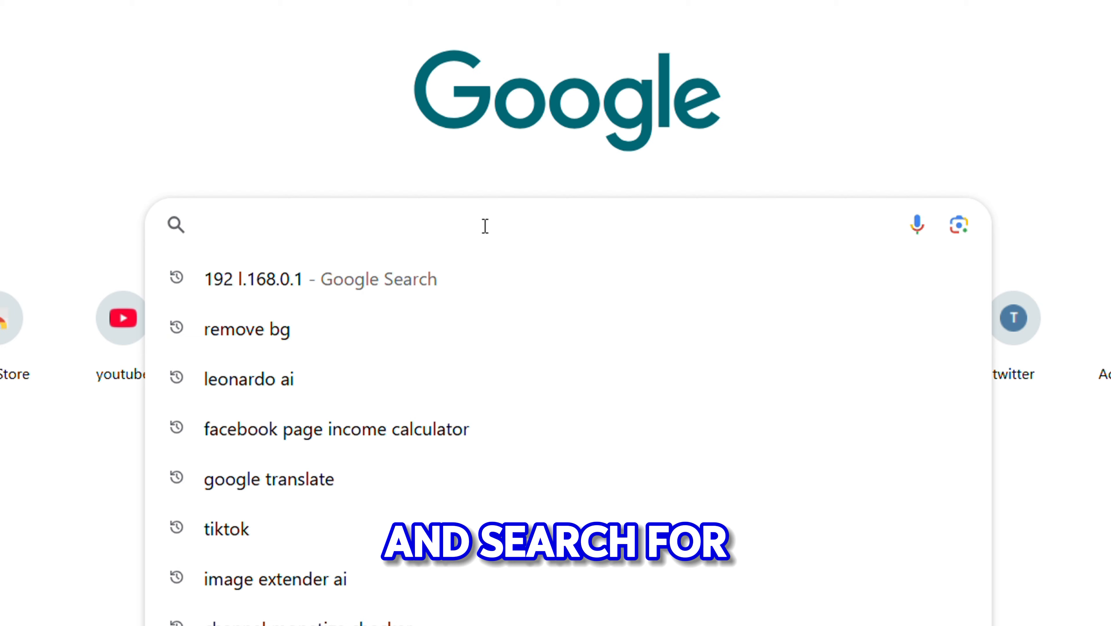
{"action": "type", "text": "w"}
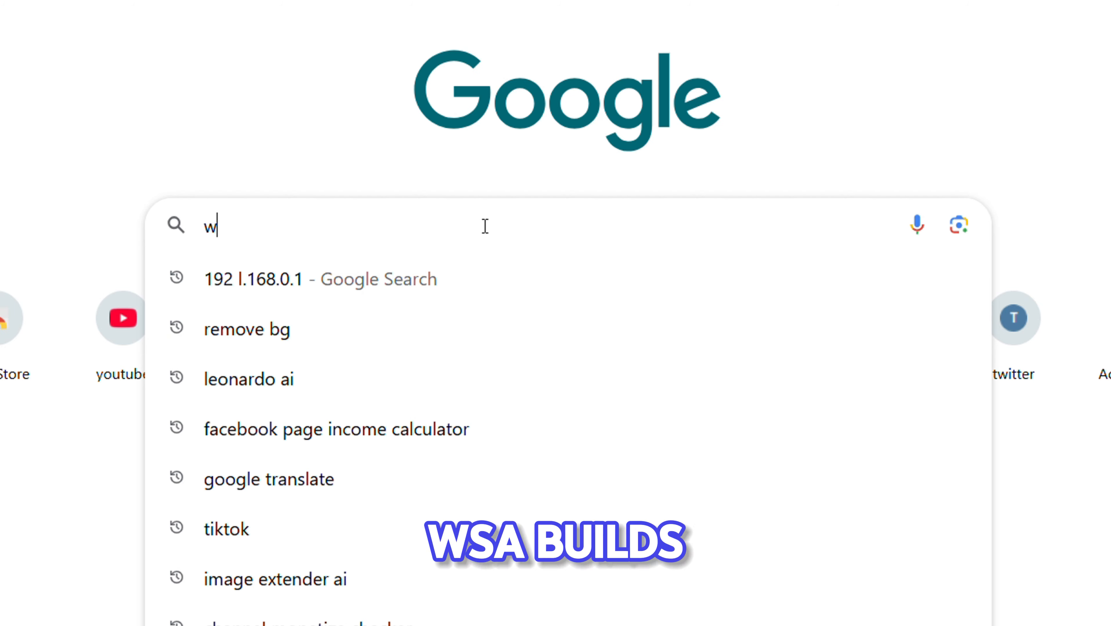
{"action": "type", "text": "sa"}
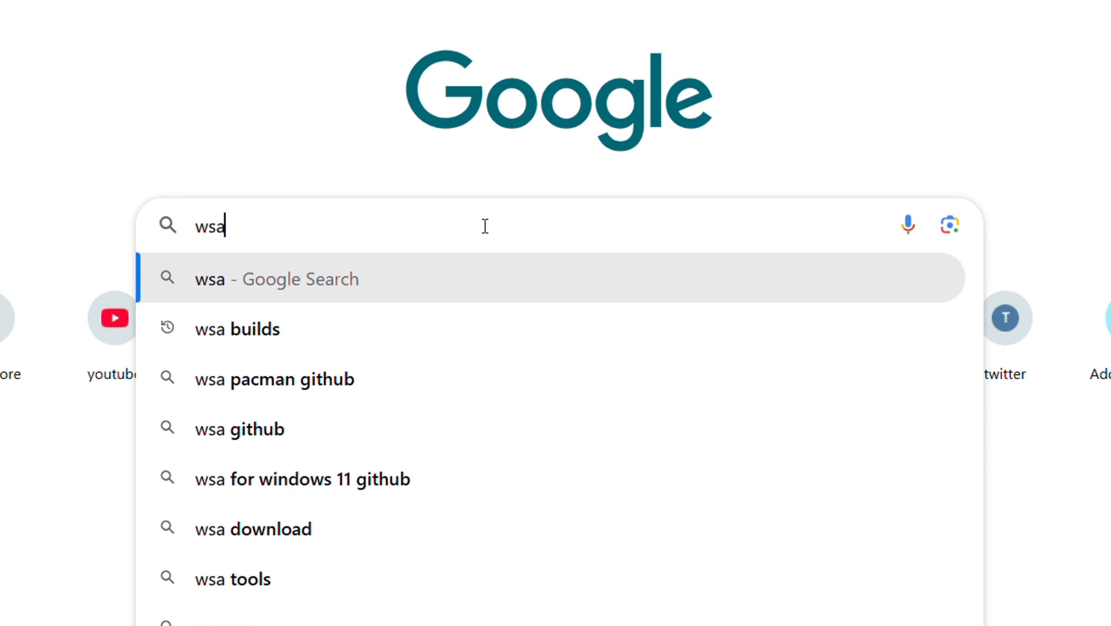
{"action": "left_click", "coordinate": [300, 340]}
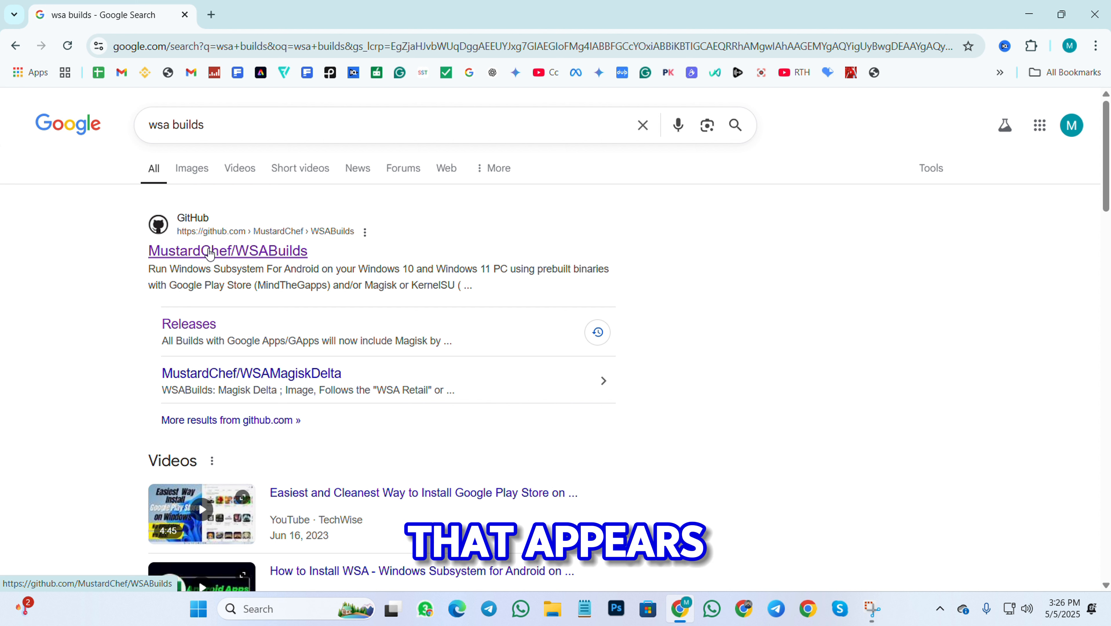
{"action": "left_click", "coordinate": [210, 252]}
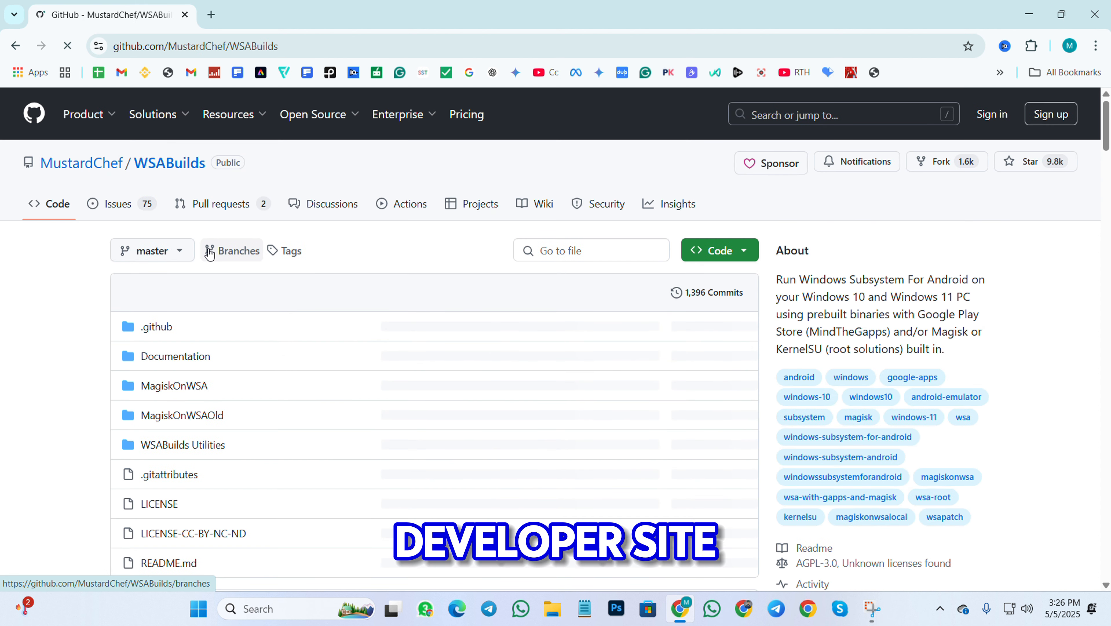
Scroll the README to the download table and open the Windows 10 x64 stable build release
{"action": "scroll", "coordinate": [345, 266], "scroll_direction": "down", "scroll_amount": 10}
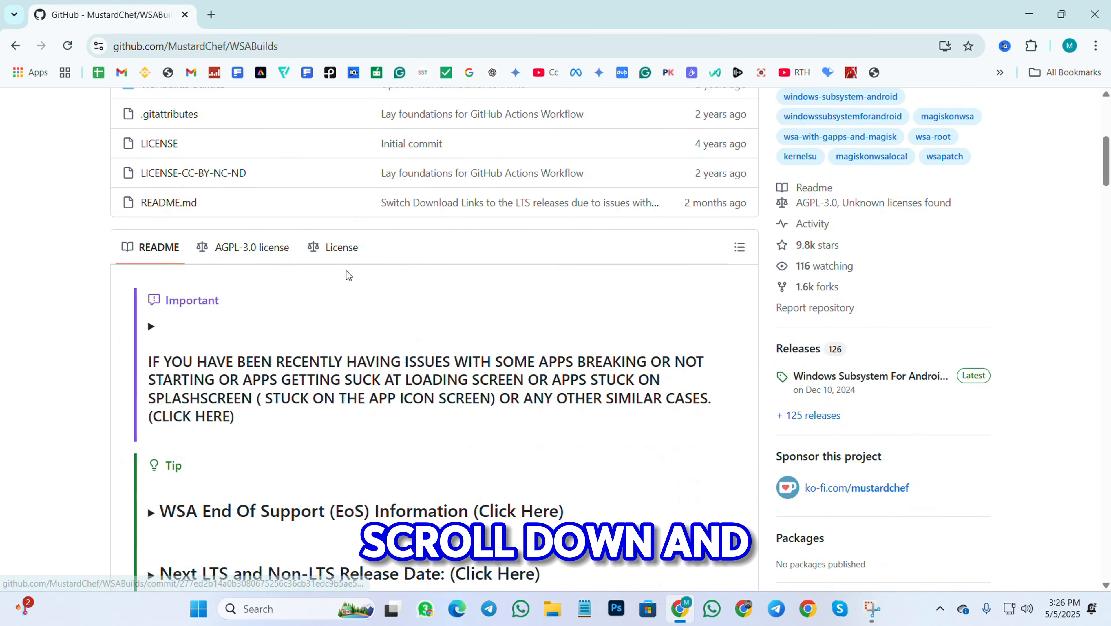
{"action": "scroll", "coordinate": [348, 277], "scroll_direction": "down", "scroll_amount": 15}
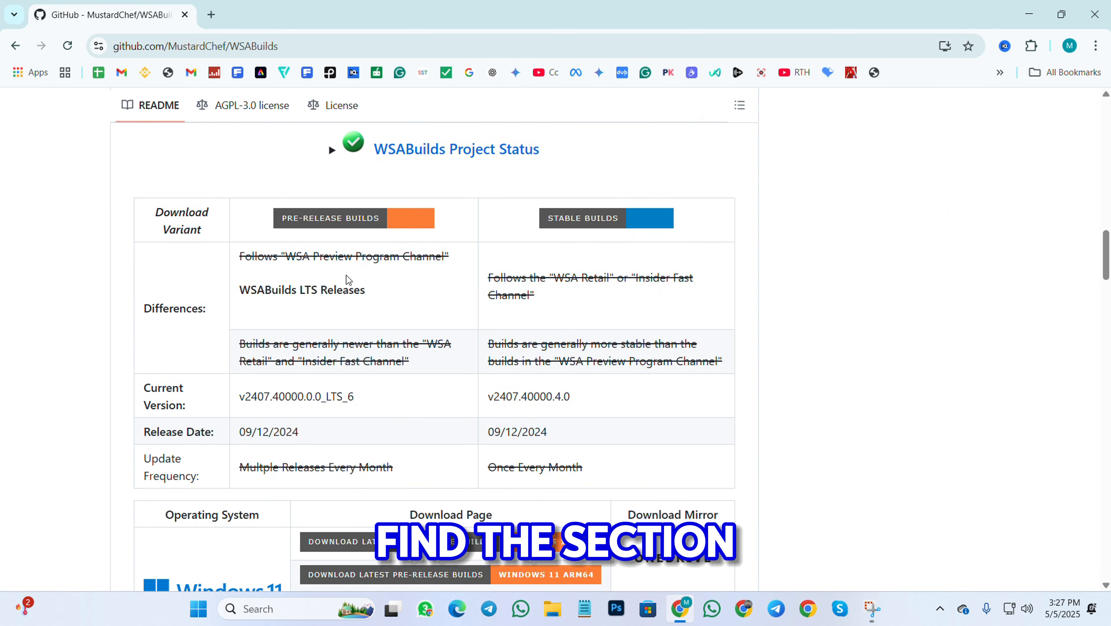
{"action": "scroll", "coordinate": [346, 280], "scroll_direction": "down", "scroll_amount": 5}
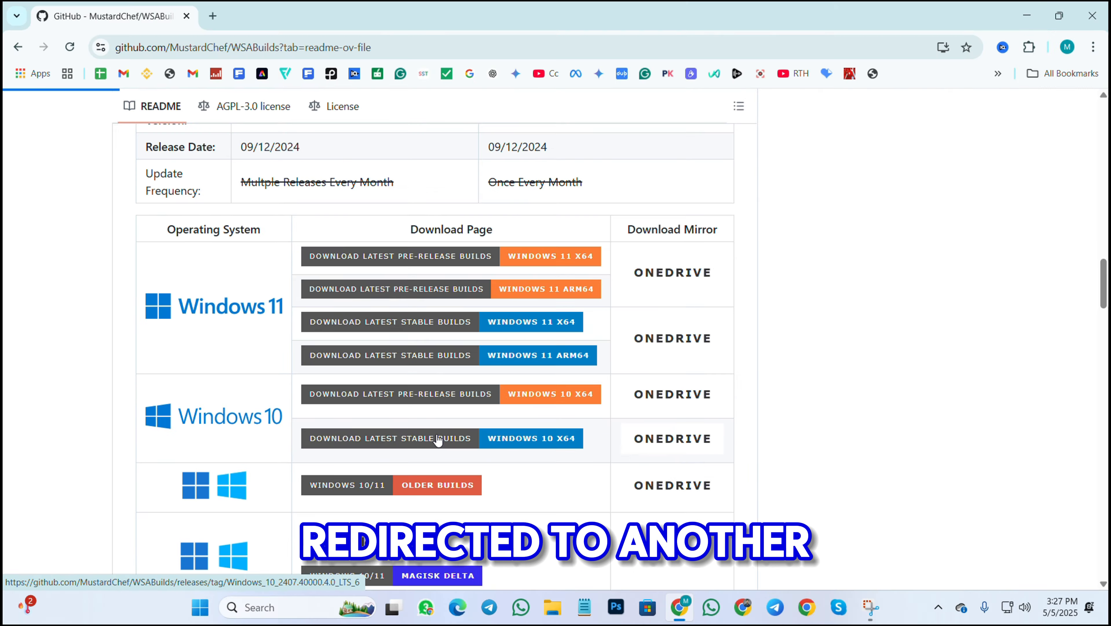
{"action": "left_click", "coordinate": [479, 408]}
Review the 2407.40000.4.0_LTS_6 release assets and check Chrome's recent downloads list
{"action": "scroll", "coordinate": [438, 435], "scroll_direction": "down", "scroll_amount": 15}
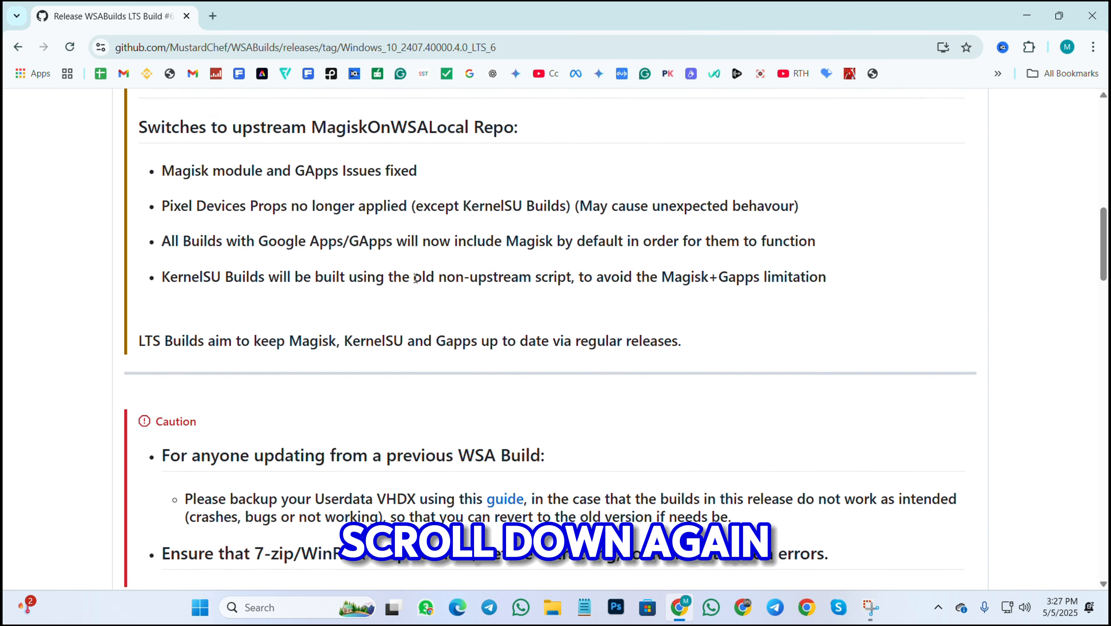
{"action": "scroll", "coordinate": [411, 298], "scroll_direction": "down", "scroll_amount": 15}
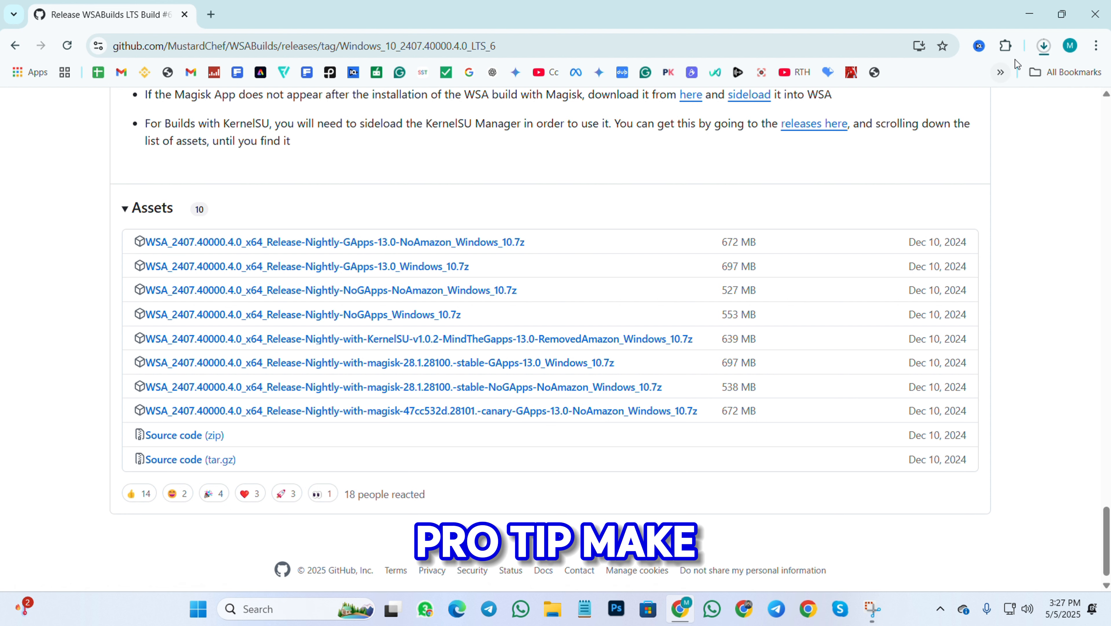
{"action": "left_click", "coordinate": [1043, 43]}
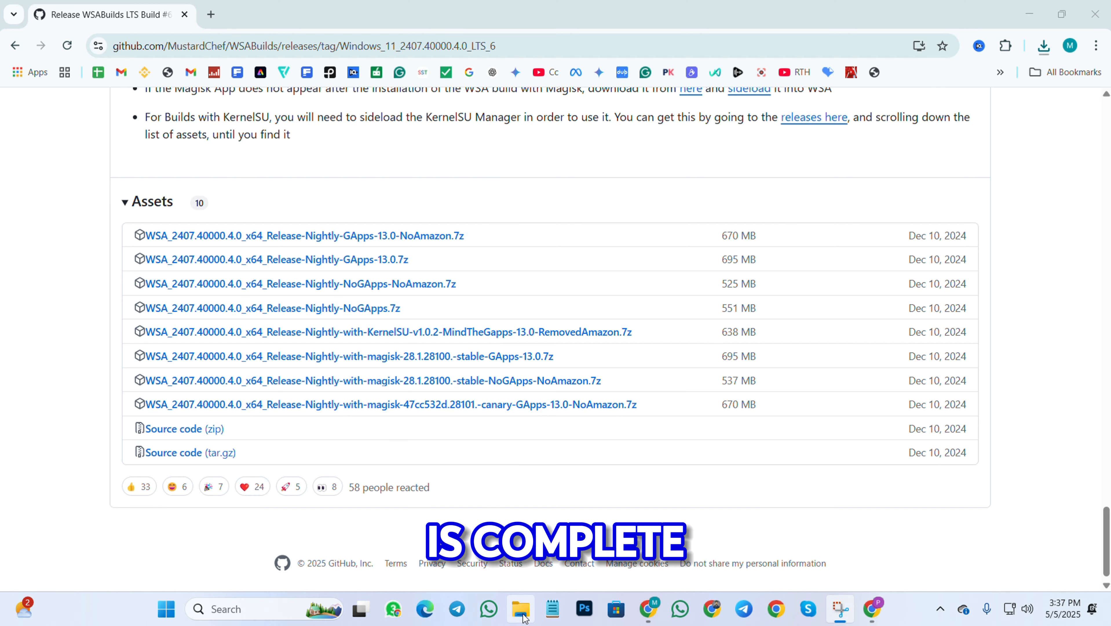
Extract the downloaded WSA zip in Downloads into its suggested WSA_2407.40000.4.0_x64_Release-Nightly-GApps-13.0-NoAmazon folder
{"action": "left_click", "coordinate": [522, 614]}
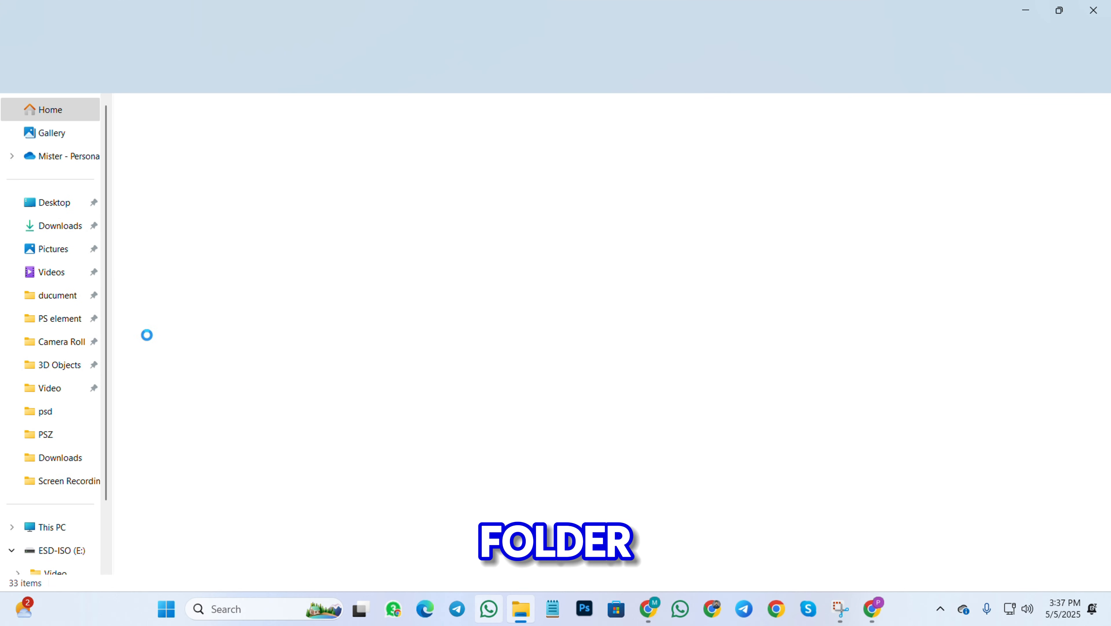
{"action": "left_click", "coordinate": [79, 339]}
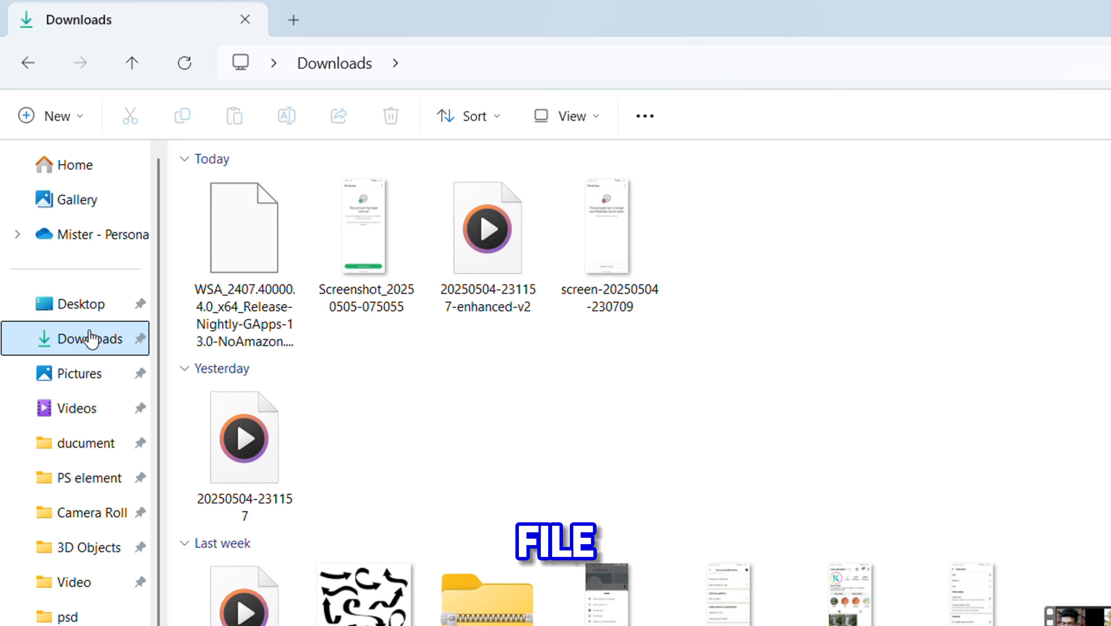
{"action": "left_click", "coordinate": [237, 228]}
{"action": "right_click", "coordinate": [237, 228]}
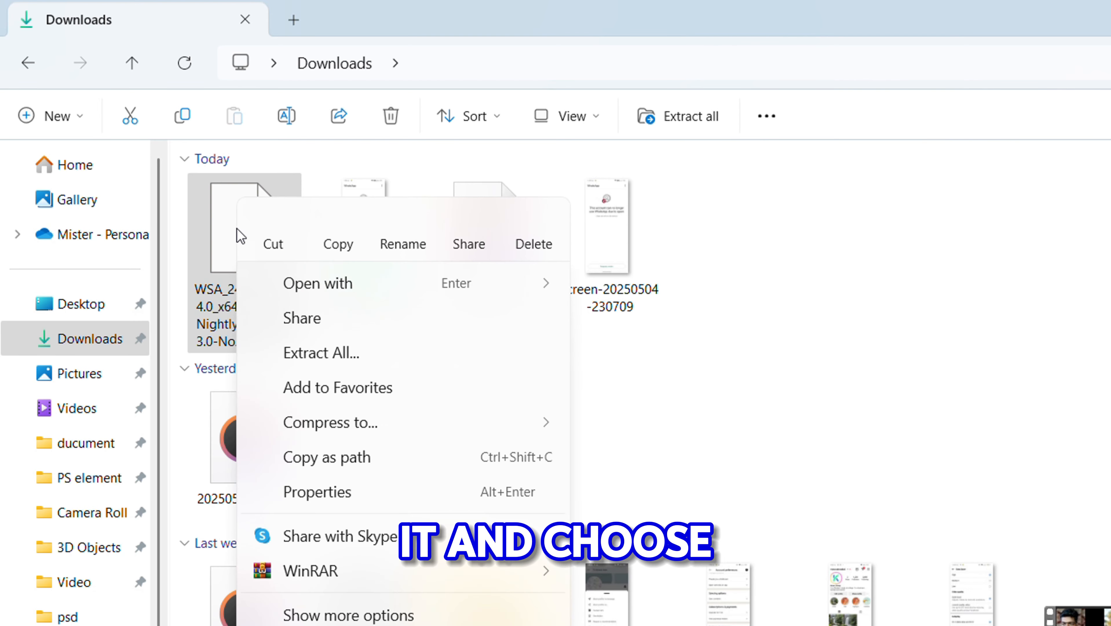
{"action": "left_click", "coordinate": [357, 360]}
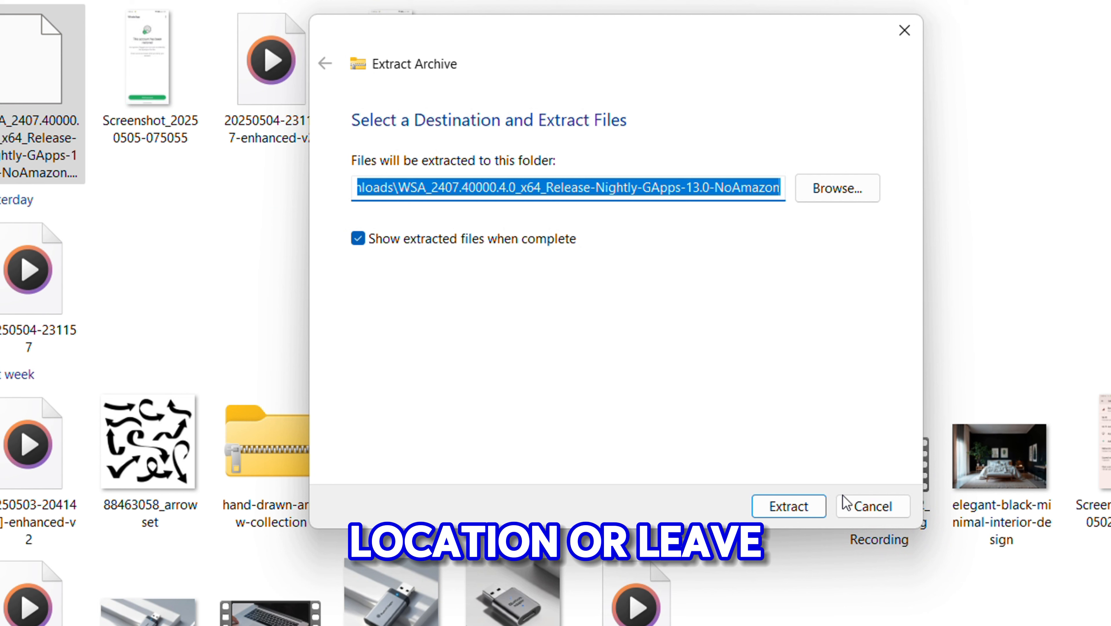
{"action": "left_click", "coordinate": [801, 507]}
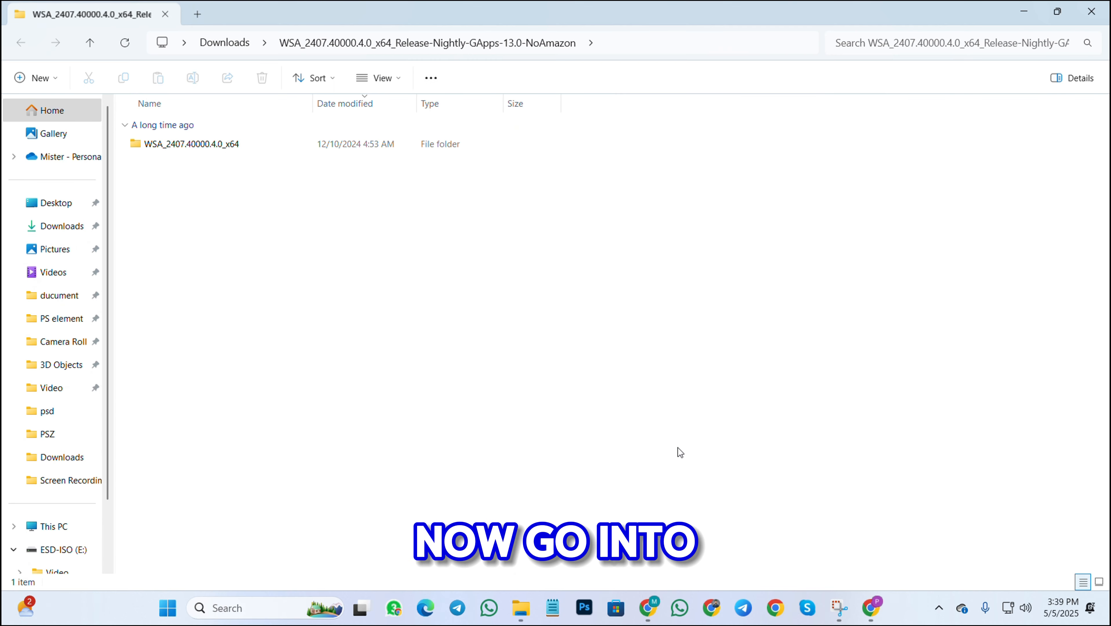
Run Run.bat inside WSA_2407.40000.4.0_x64, allowing it past SmartScreen with More info and Run anyway
{"action": "double_click", "coordinate": [394, 223]}
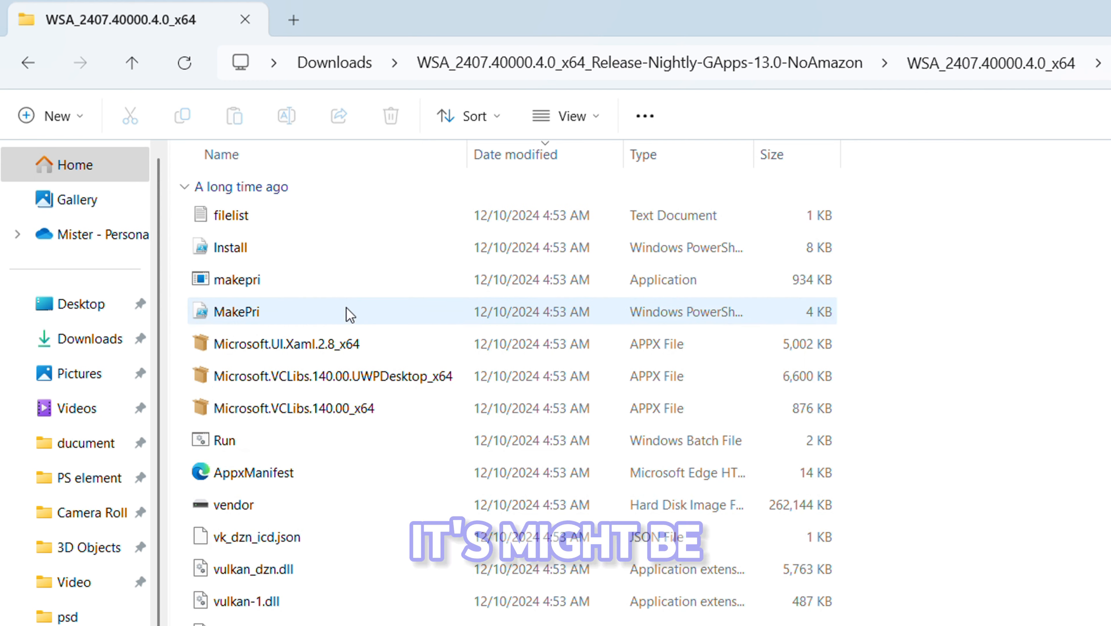
{"action": "double_click", "coordinate": [295, 440]}
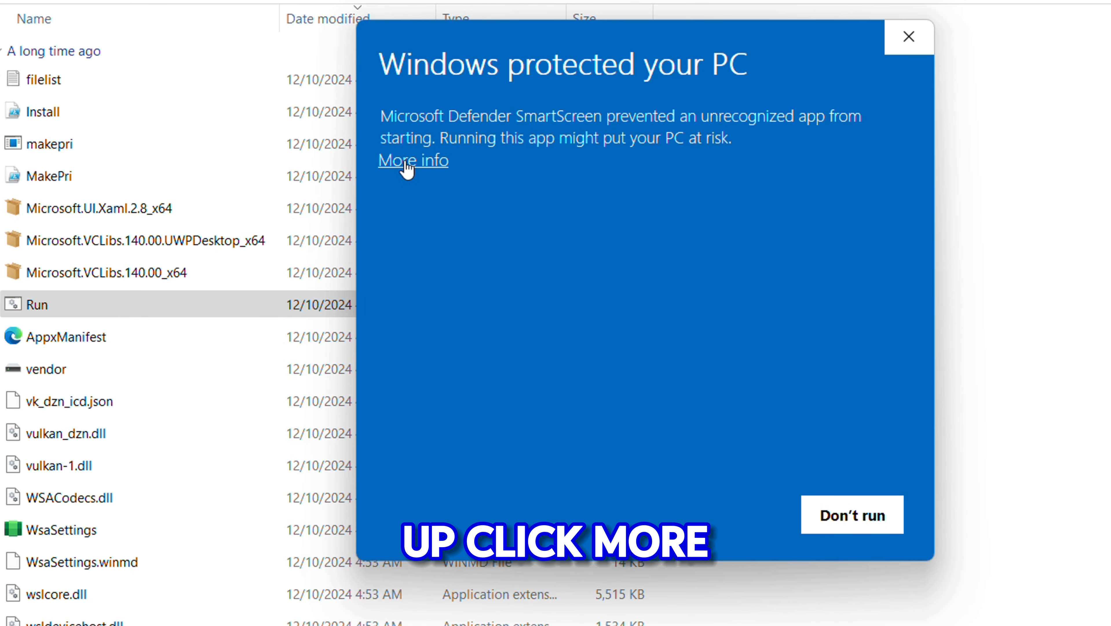
{"action": "left_click", "coordinate": [408, 162]}
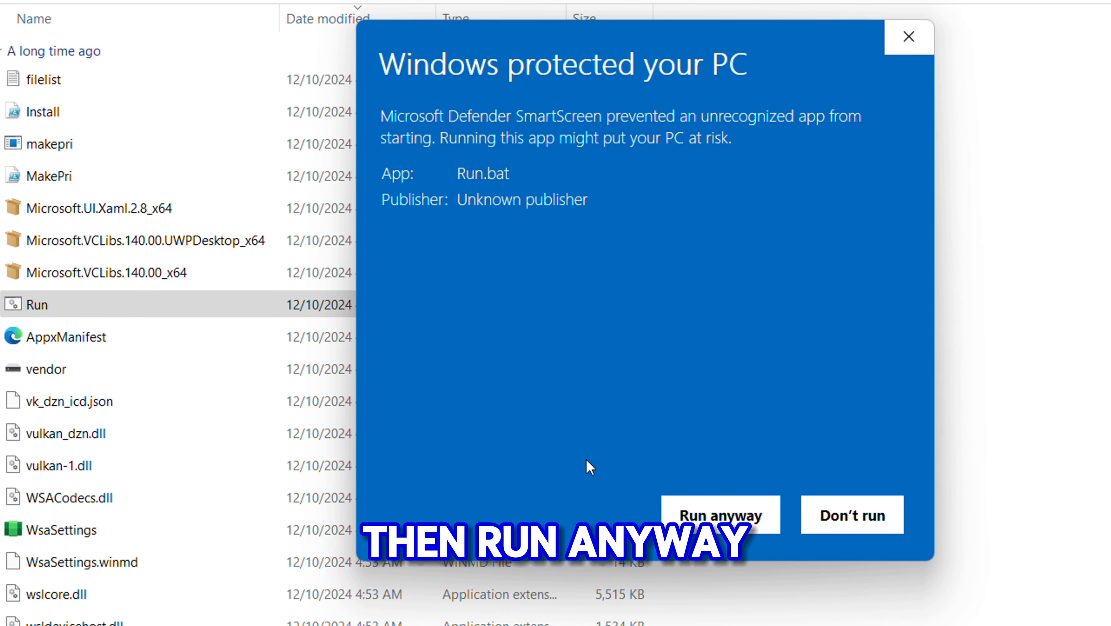
{"action": "left_click", "coordinate": [735, 525]}
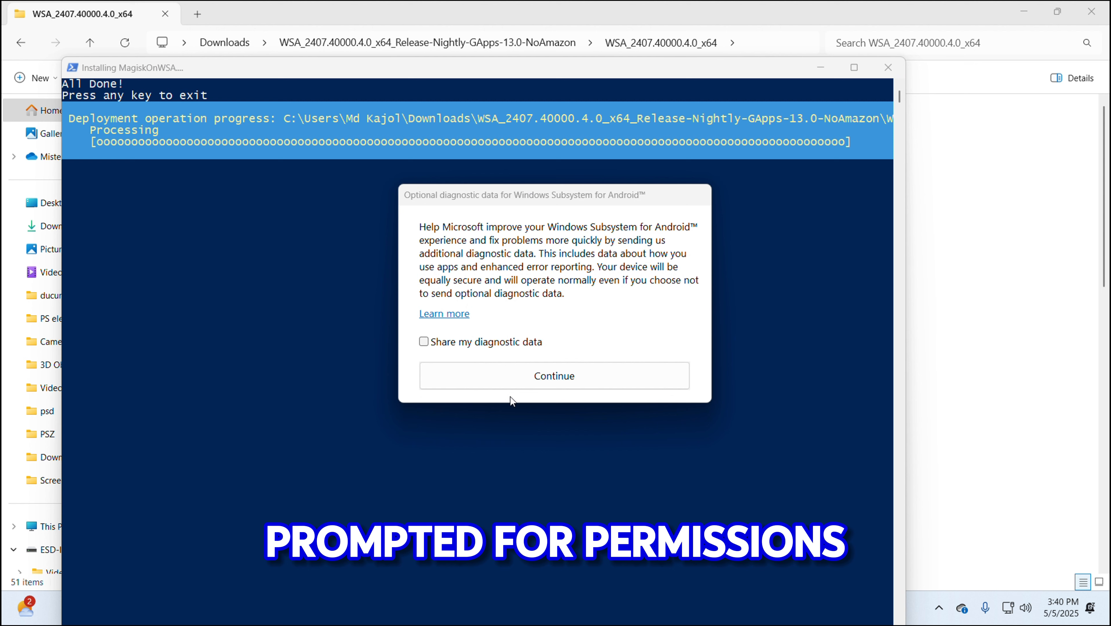
Continue without sharing diagnostic data and allow Android apps microphone access
{"action": "left_click", "coordinate": [556, 376]}
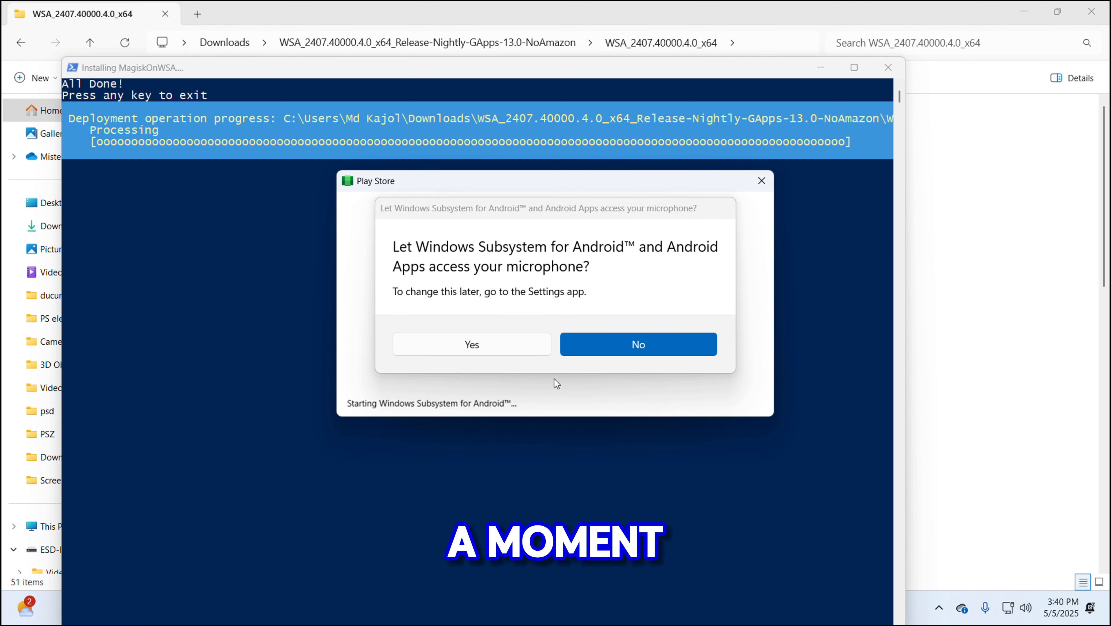
{"action": "left_click", "coordinate": [484, 344]}
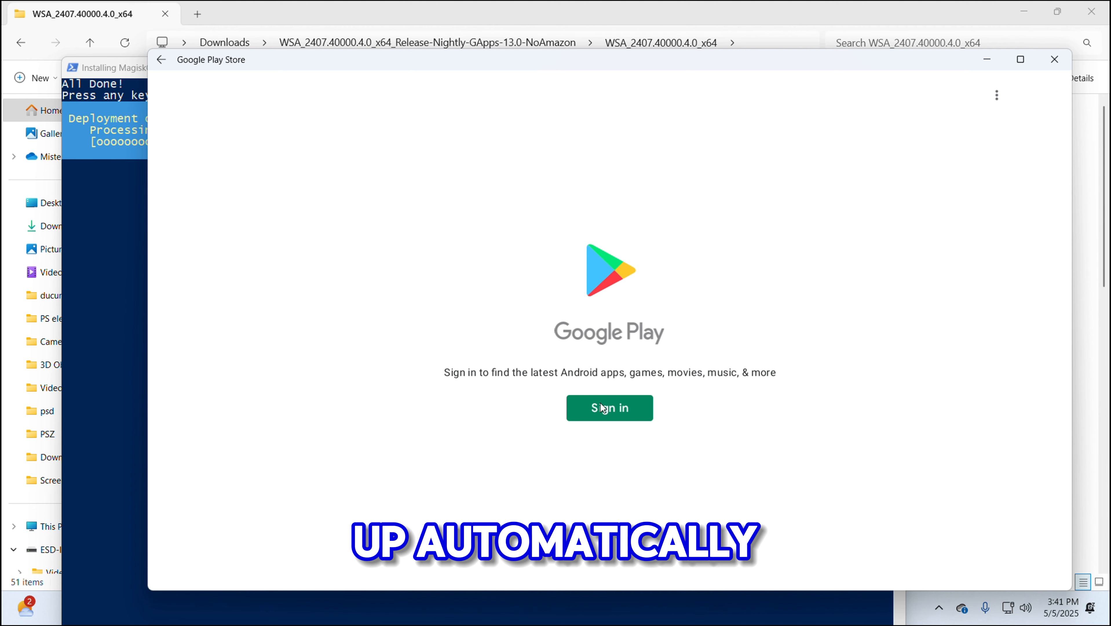
Sign in with the Google account e-mail and password, skip the welcome tour, maximize, and open Search
{"action": "left_click", "coordinate": [603, 411]}
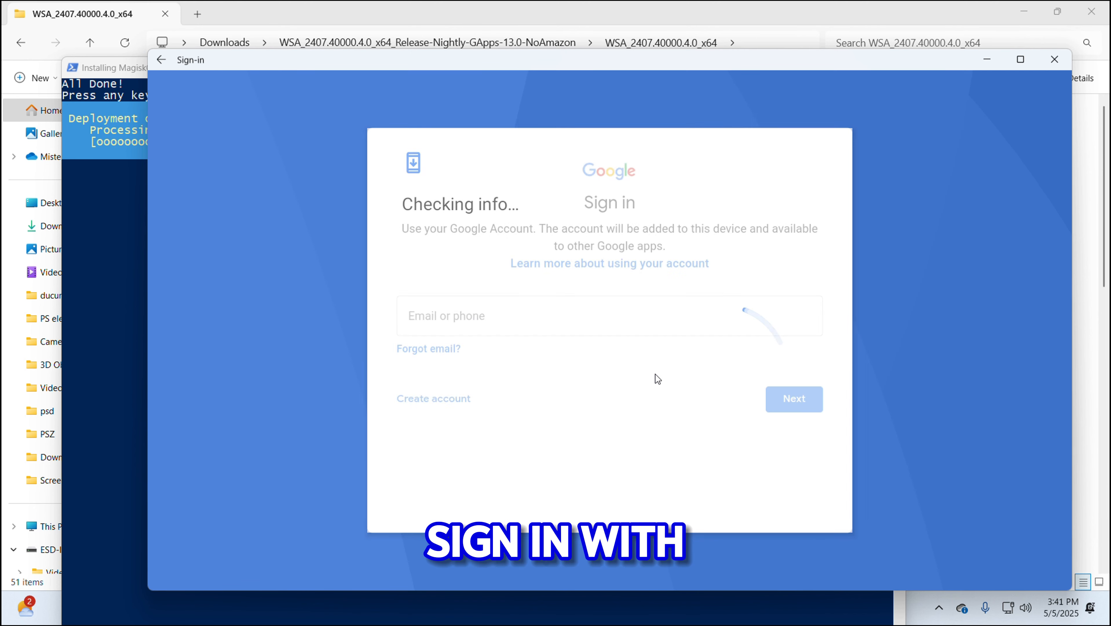
{"action": "left_click", "coordinate": [564, 318]}
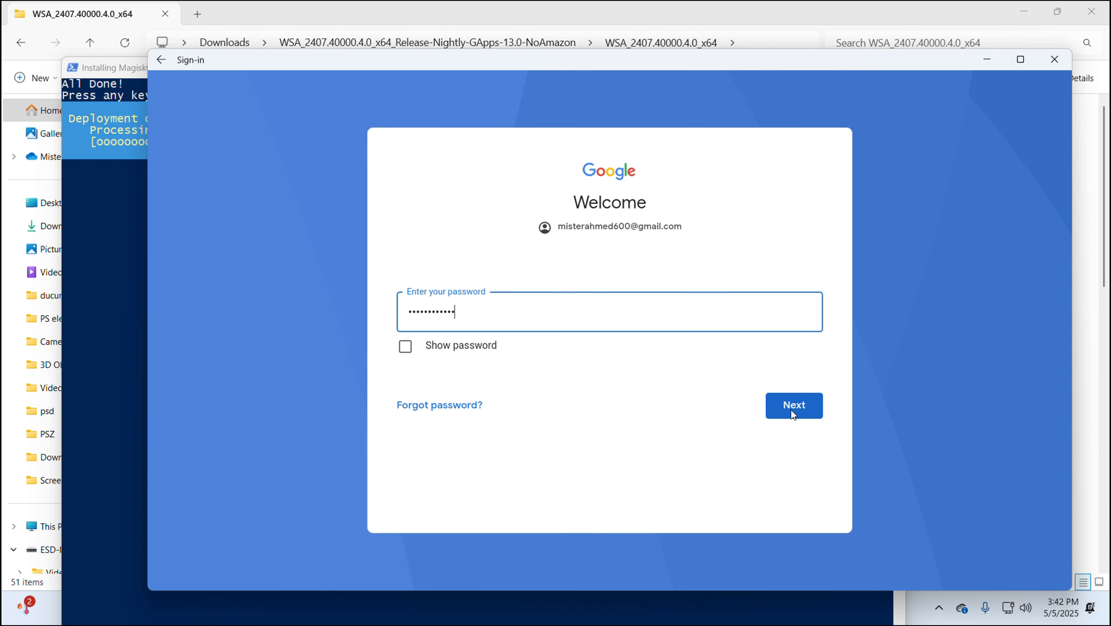
{"action": "left_click", "coordinate": [793, 408]}
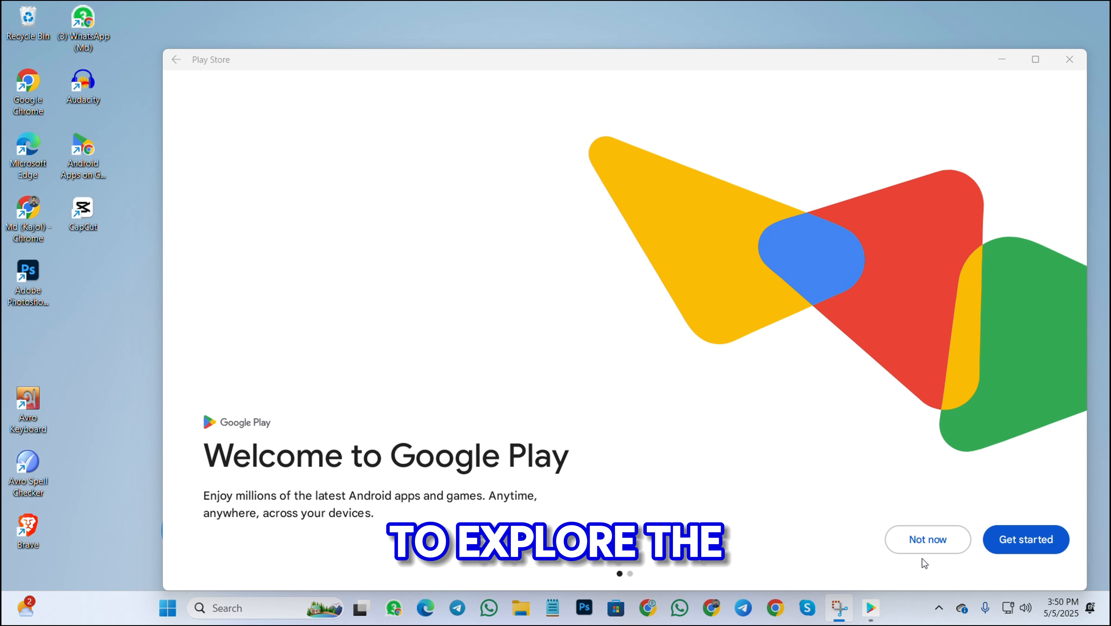
{"action": "left_click", "coordinate": [924, 546]}
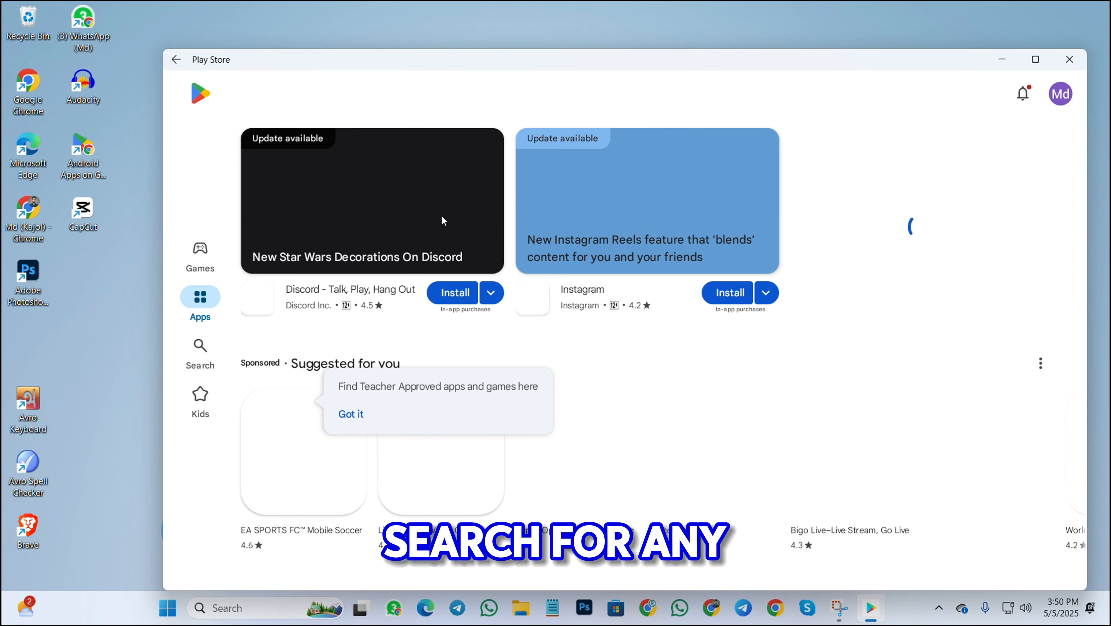
{"action": "left_click", "coordinate": [1035, 59]}
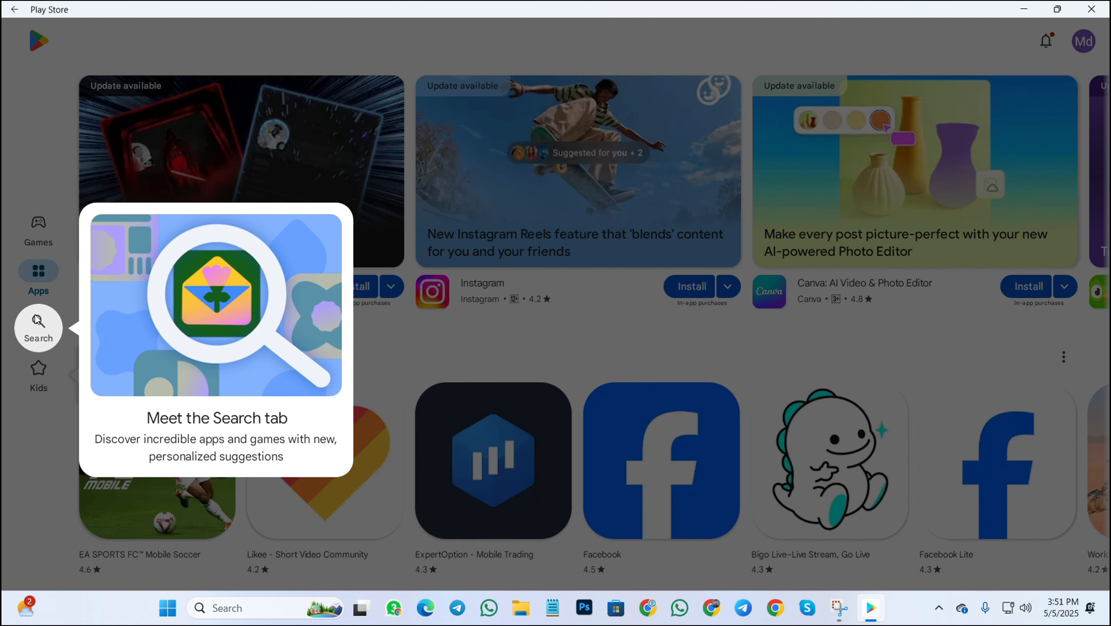
{"action": "left_click", "coordinate": [37, 320]}
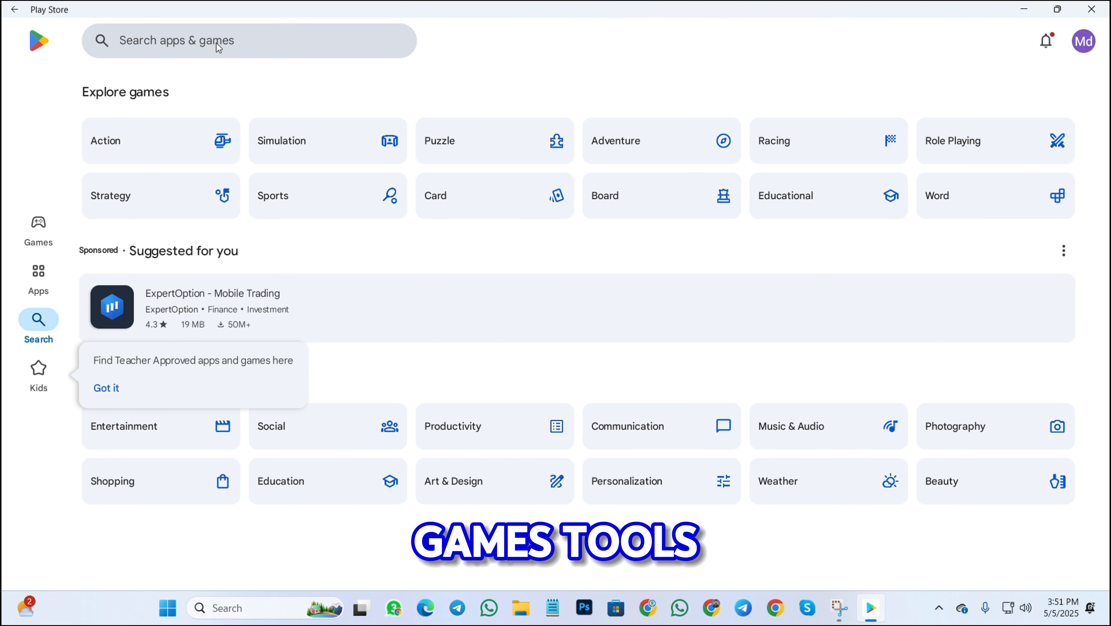
Search the Play Store for 'whatsapp business' and start installing WhatsApp Business
{"action": "left_click", "coordinate": [216, 43]}
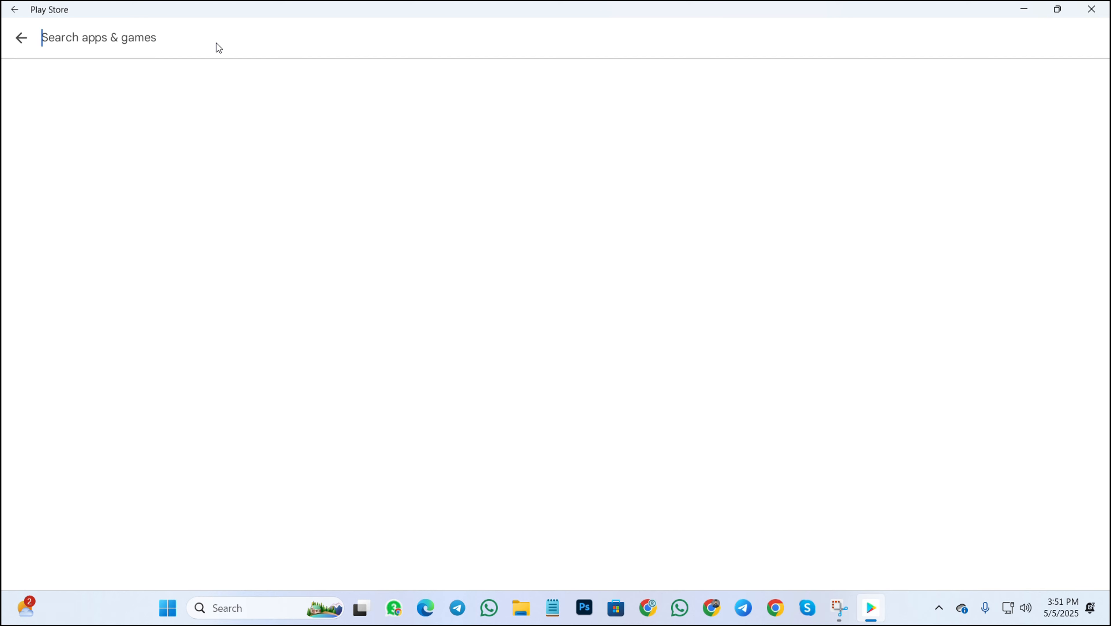
{"action": "type", "text": "what"}
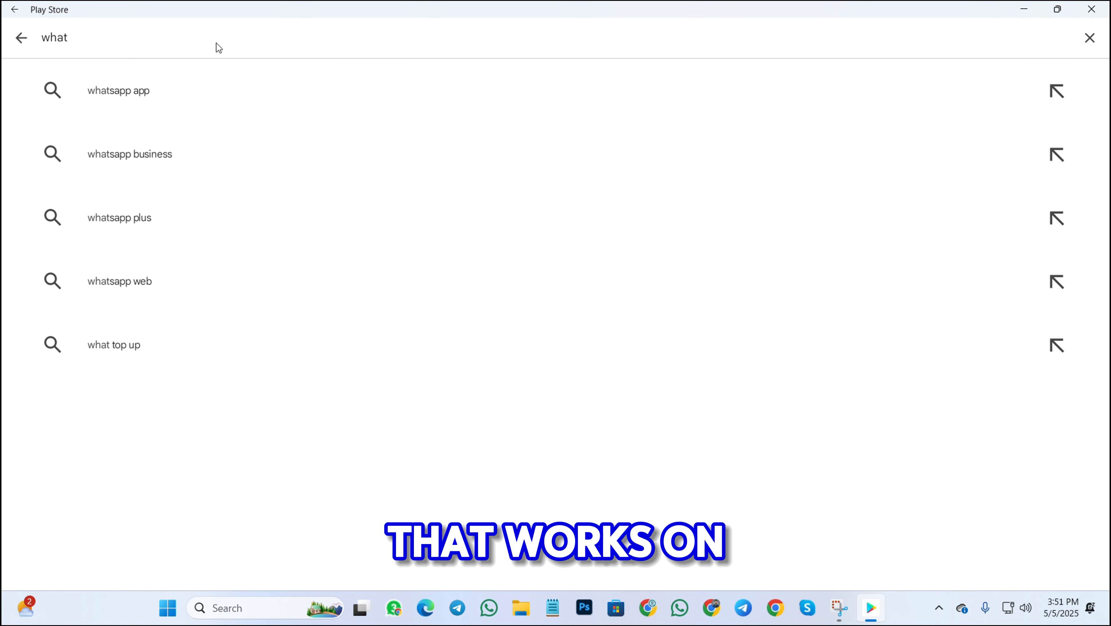
{"action": "left_click", "coordinate": [217, 147]}
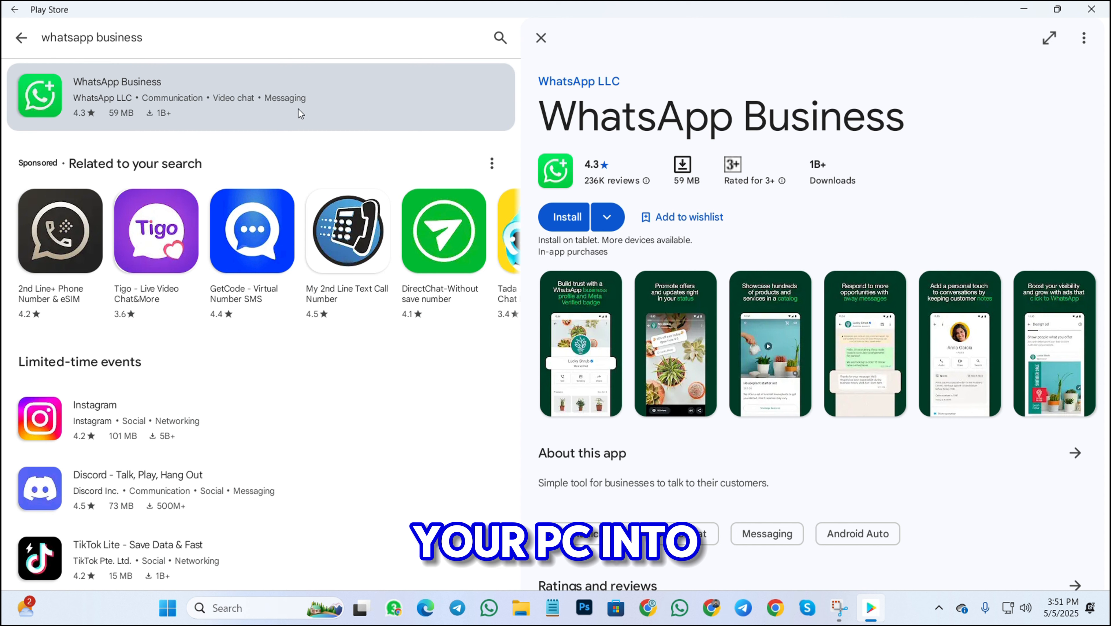
{"action": "left_click", "coordinate": [576, 217]}
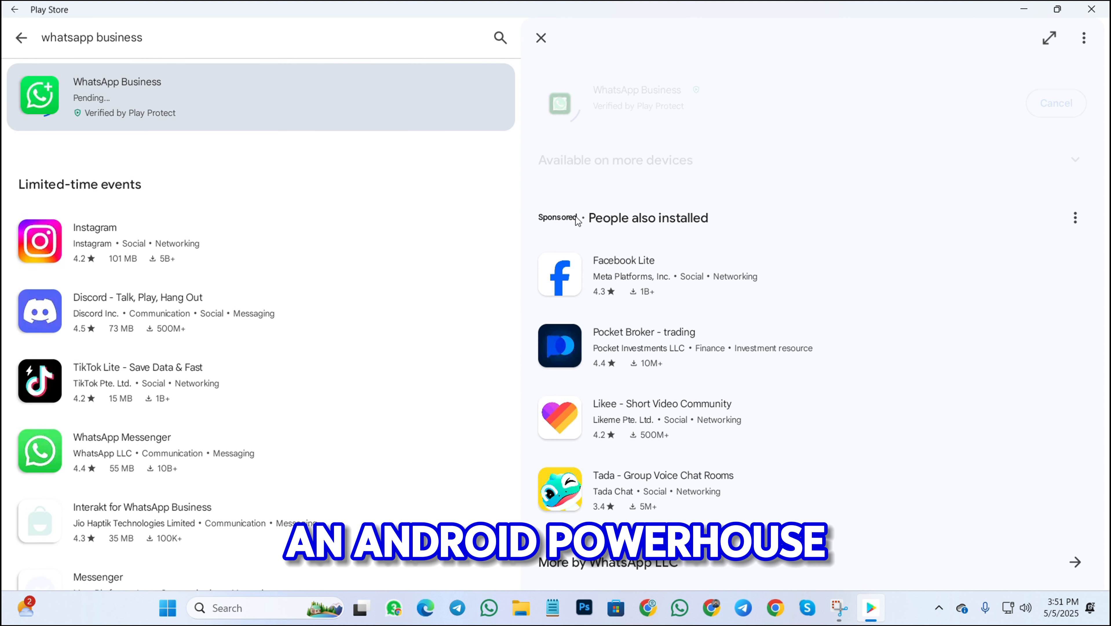